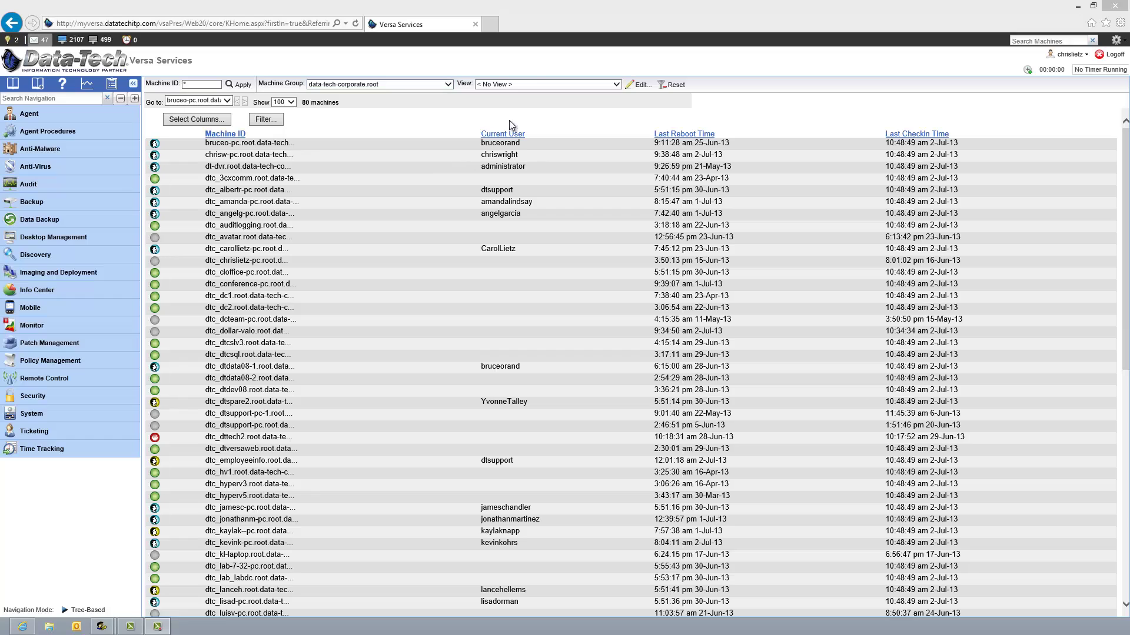
# Filter the machine list for the data-tech-corporate.root group with the Workstations view.
pyautogui.click(616, 85)
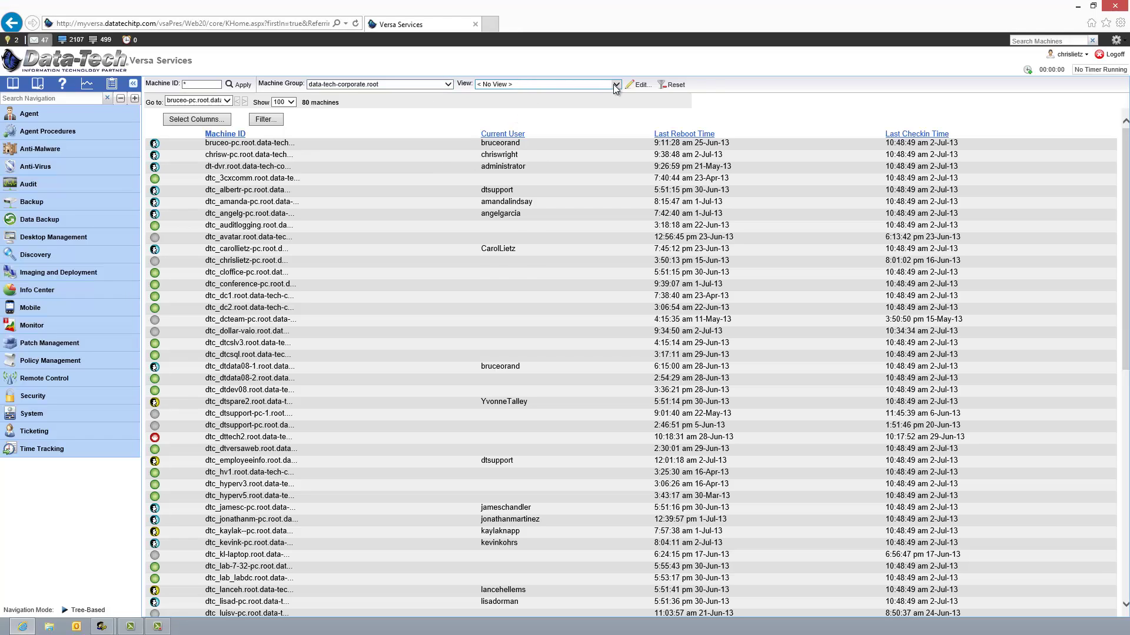
pyautogui.click(615, 85)
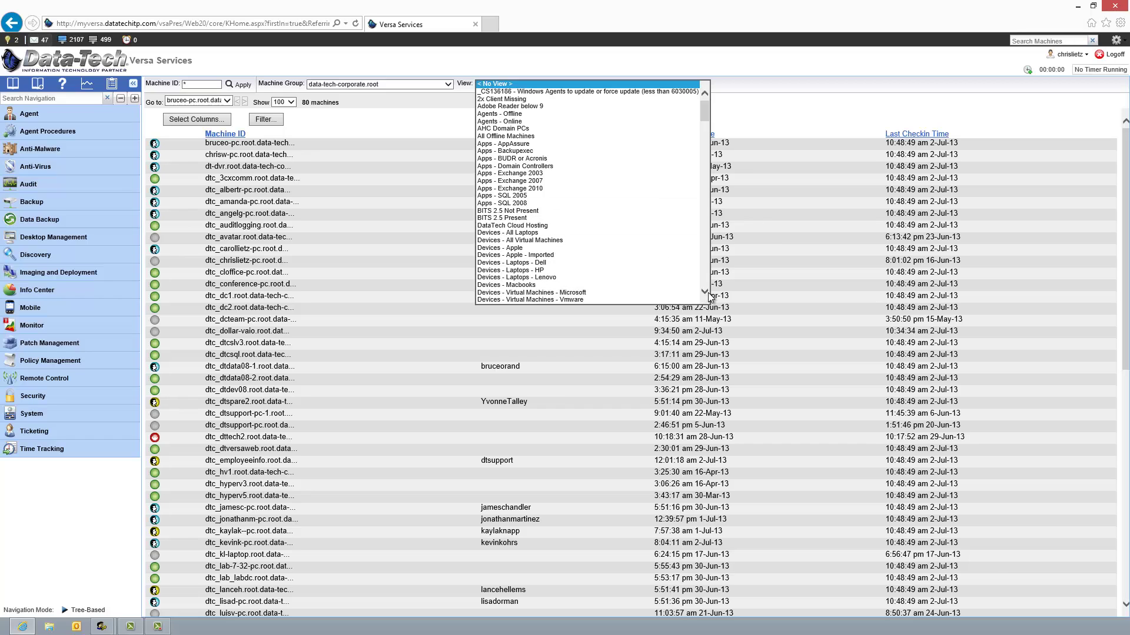
pyautogui.click(705, 292)
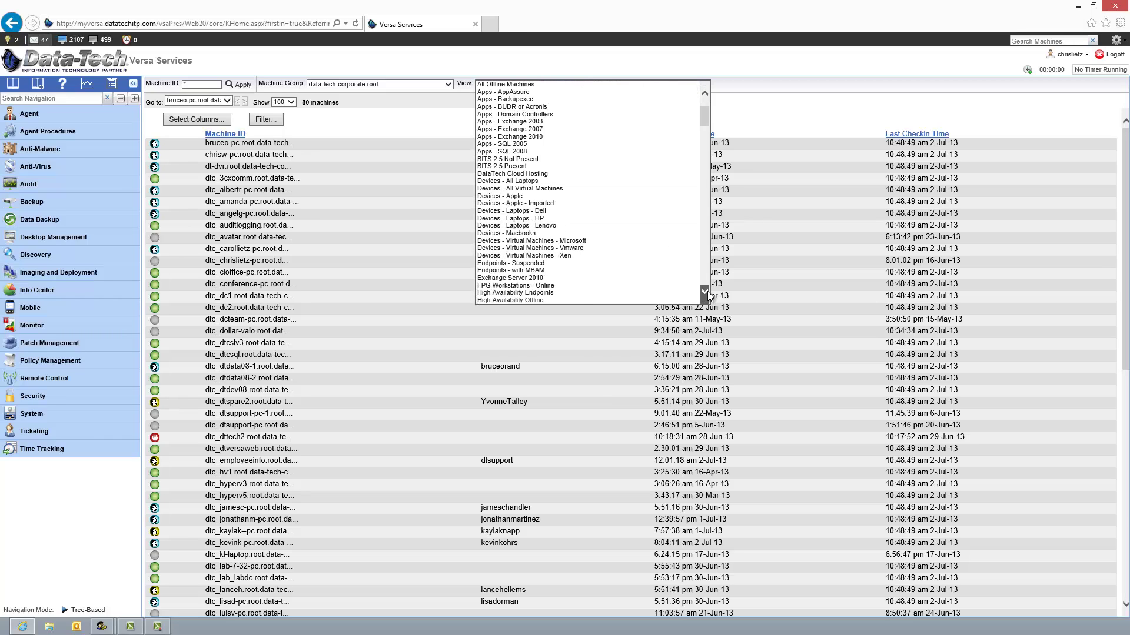
pyautogui.scroll(-3, 705, 291)
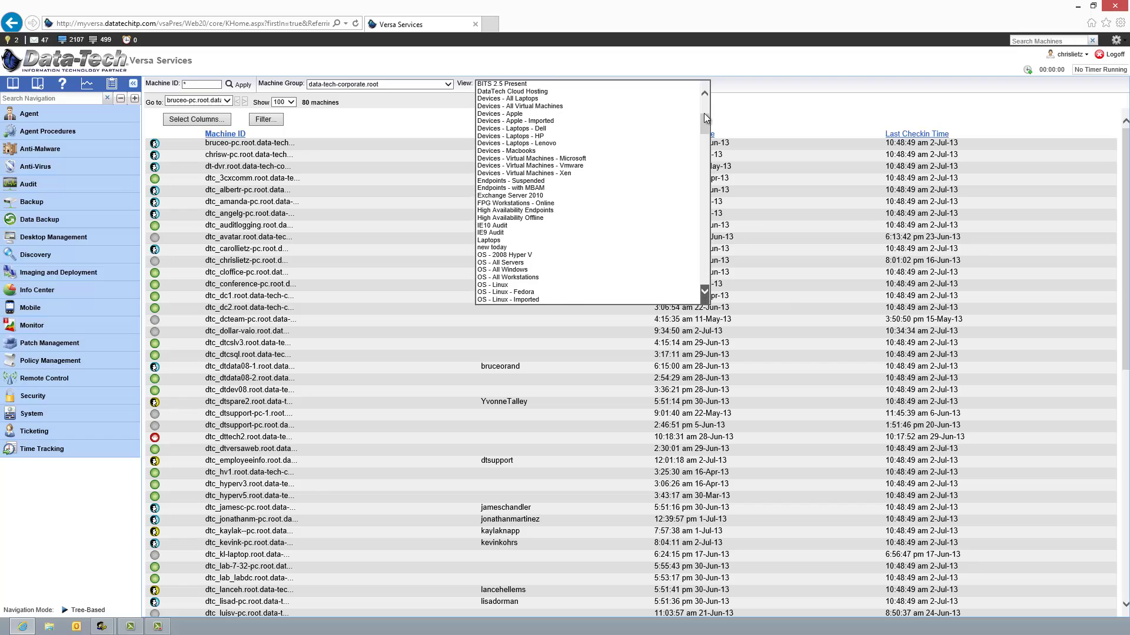
pyautogui.moveTo(703, 119); pyautogui.dragTo(701, 164)
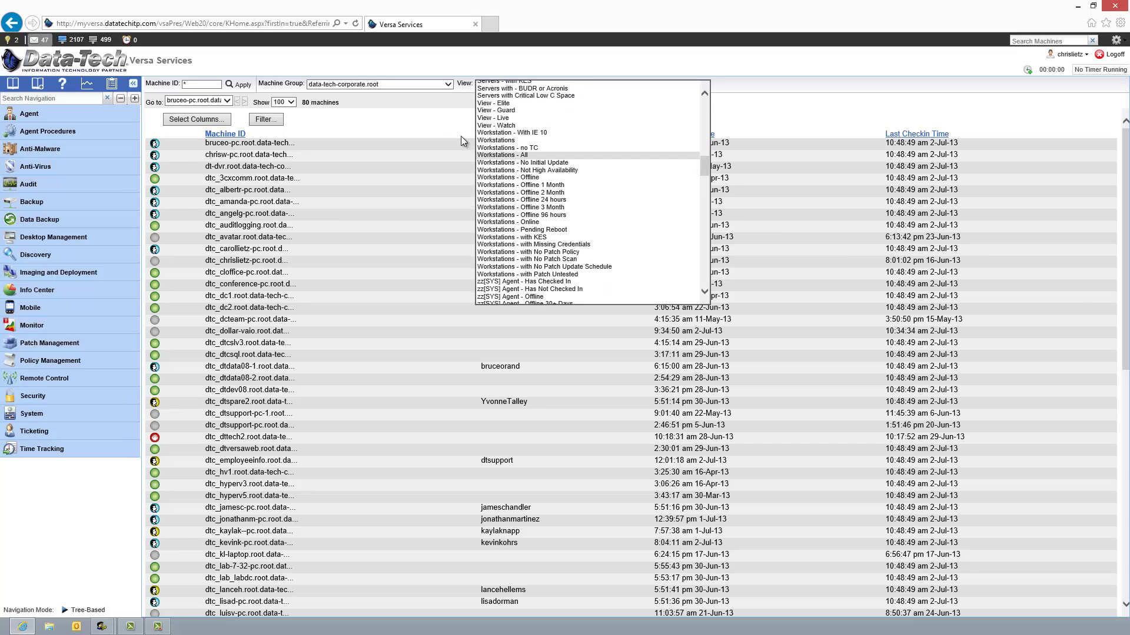
pyautogui.click(496, 140)
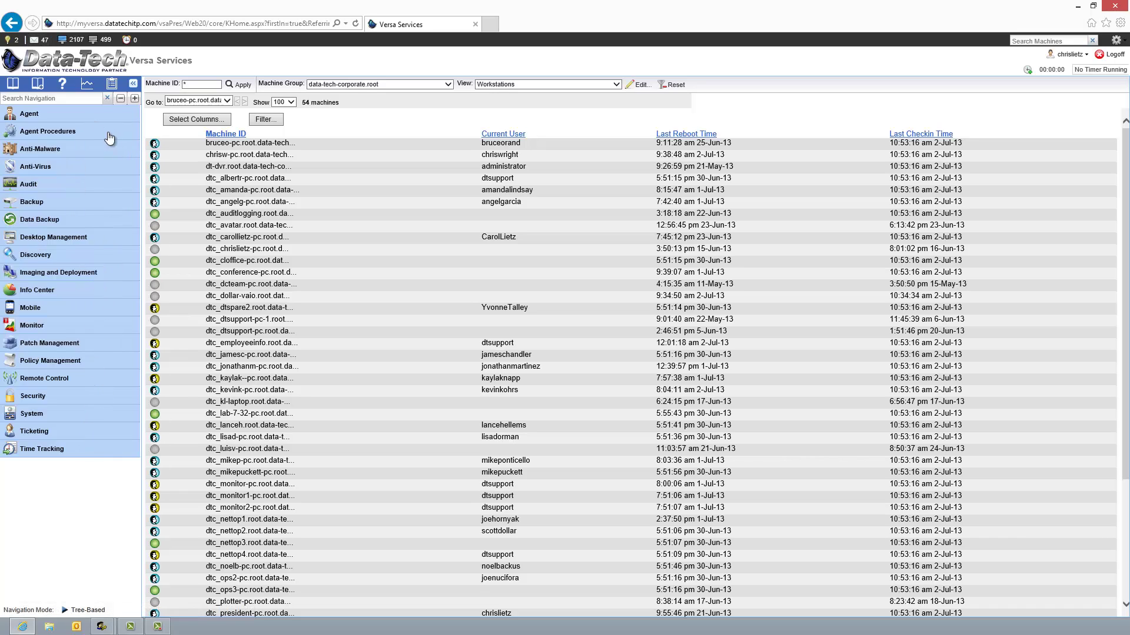
# Open the Migration Readiness page of Desktop Migration in the Desktop Management module.
pyautogui.click(43, 238)
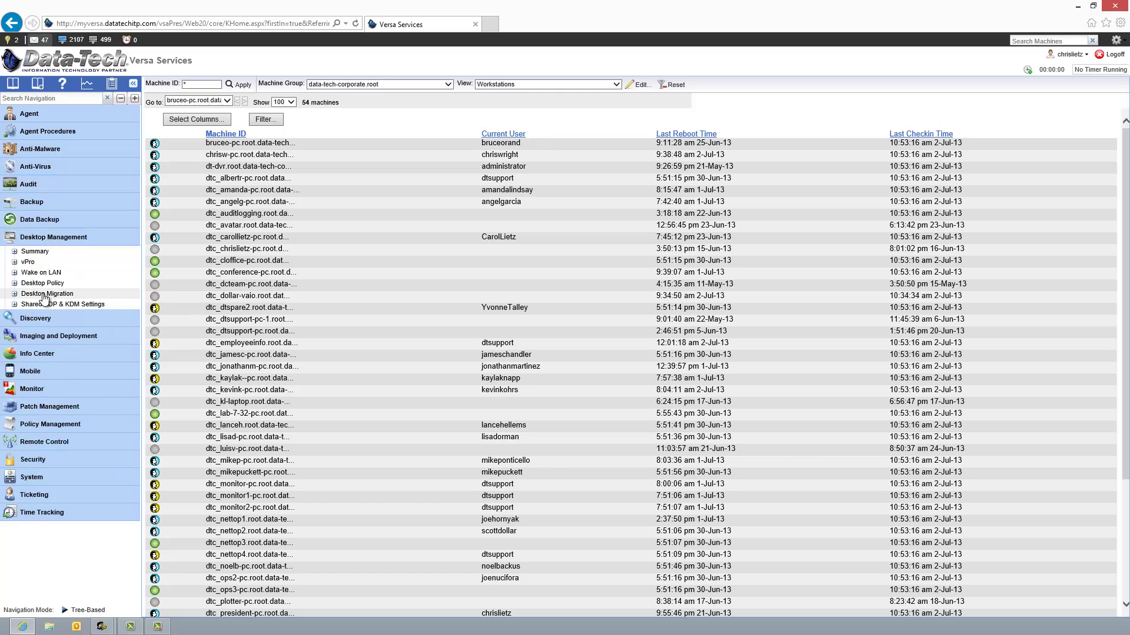
pyautogui.click(45, 294)
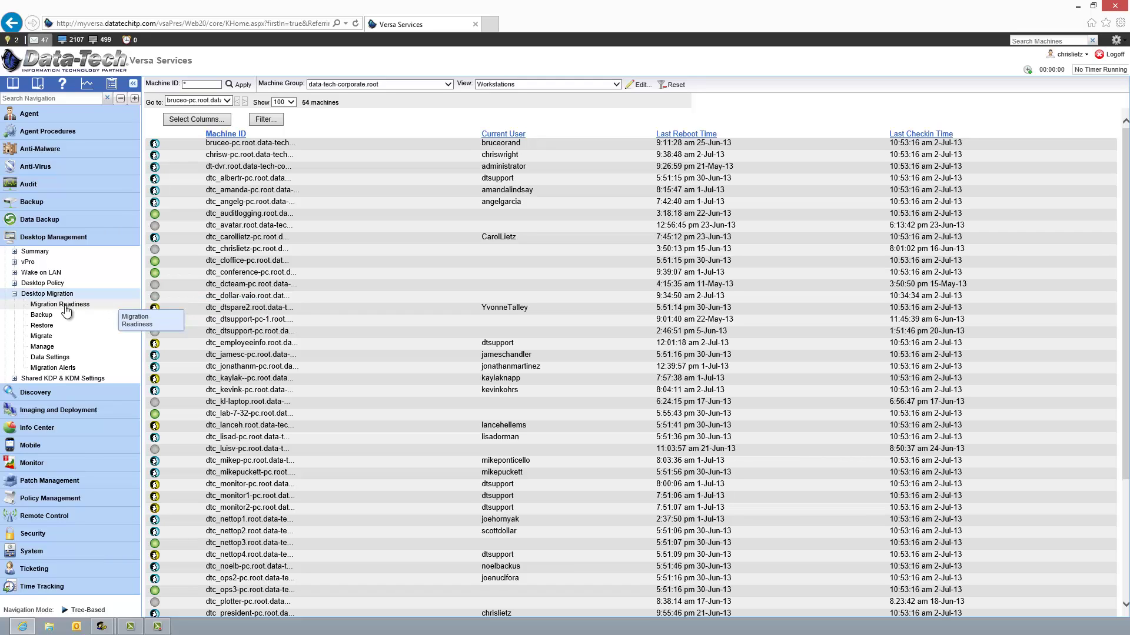
pyautogui.click(66, 307)
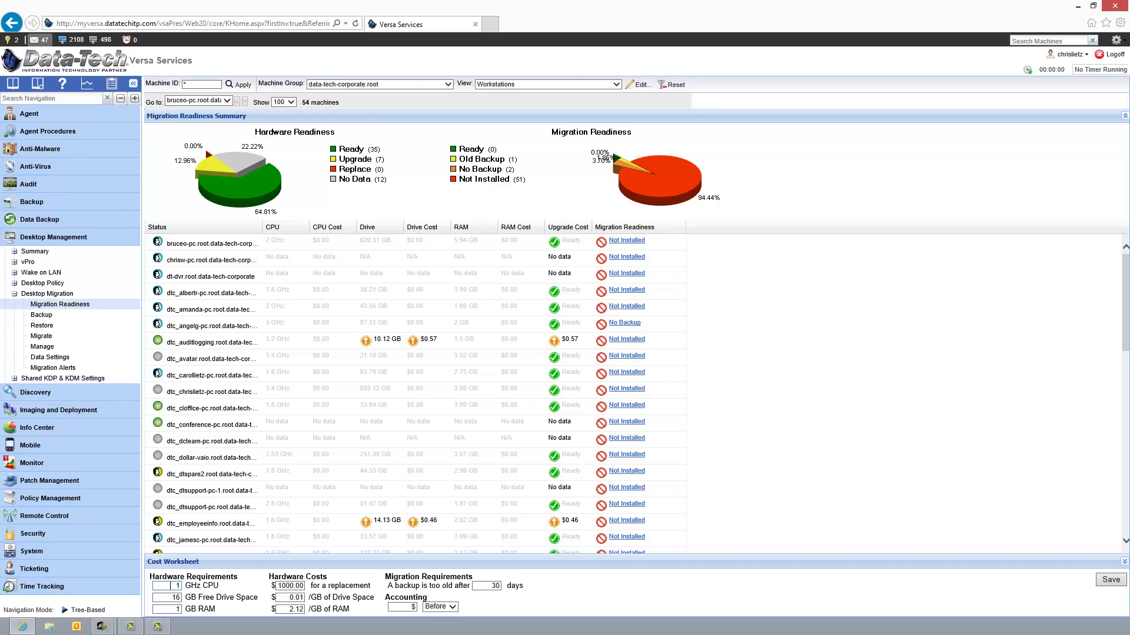
# Set the hardware requirements in the cost worksheet to 4 GHz CPU, 50 GB free drive space and 4 GB RAM.
pyautogui.doubleClick(177, 586)
pyautogui.write('4')
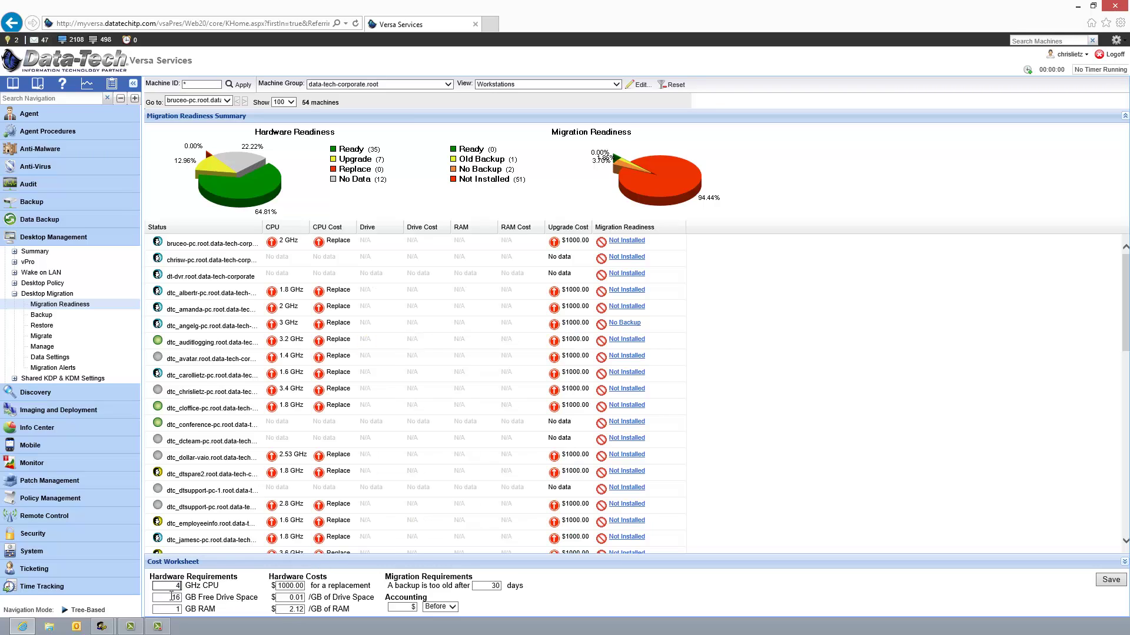
pyautogui.click(171, 597)
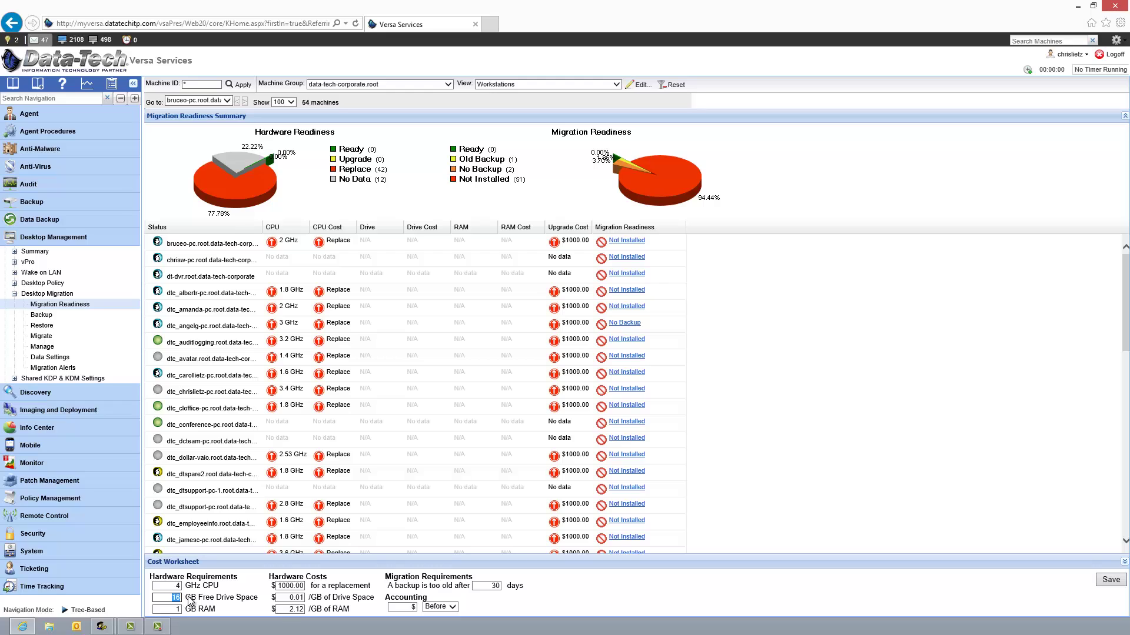
pyautogui.write('50')
pyautogui.click(176, 611)
pyautogui.write('1')
pyautogui.press('BackSpace')
pyautogui.write('4')
pyautogui.hotkey('ctrl', 'z')
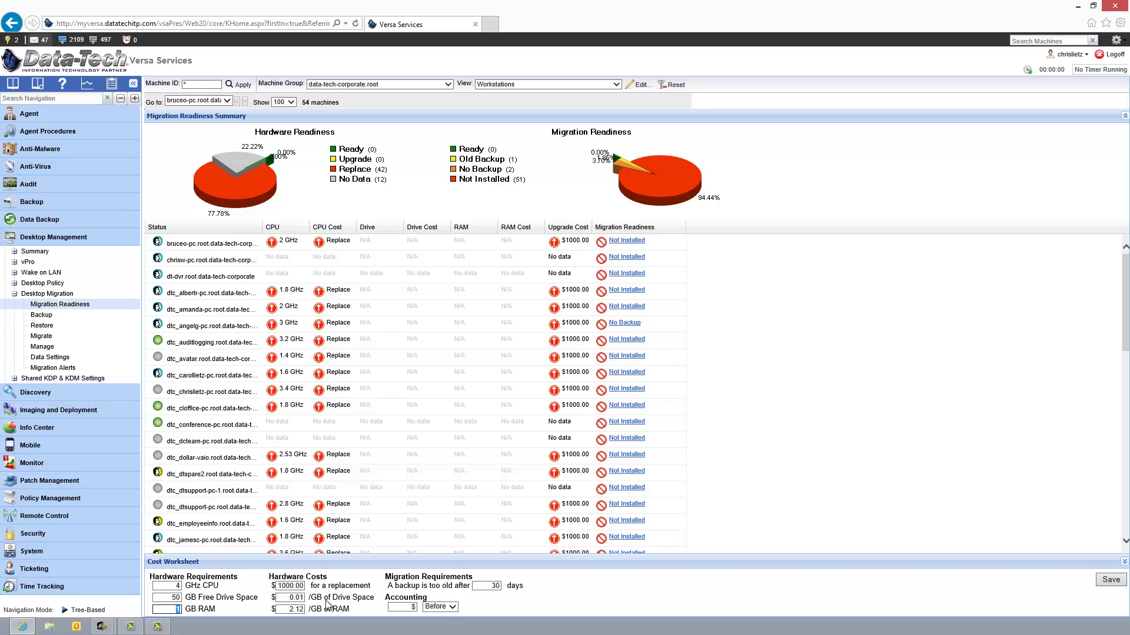
pyautogui.write('4')
# Set the hardware costs to $600 for a replacement, $79 per GB of drive space and $99 per GB of RAM.
pyautogui.moveTo(303, 585); pyautogui.dragTo(276, 585)
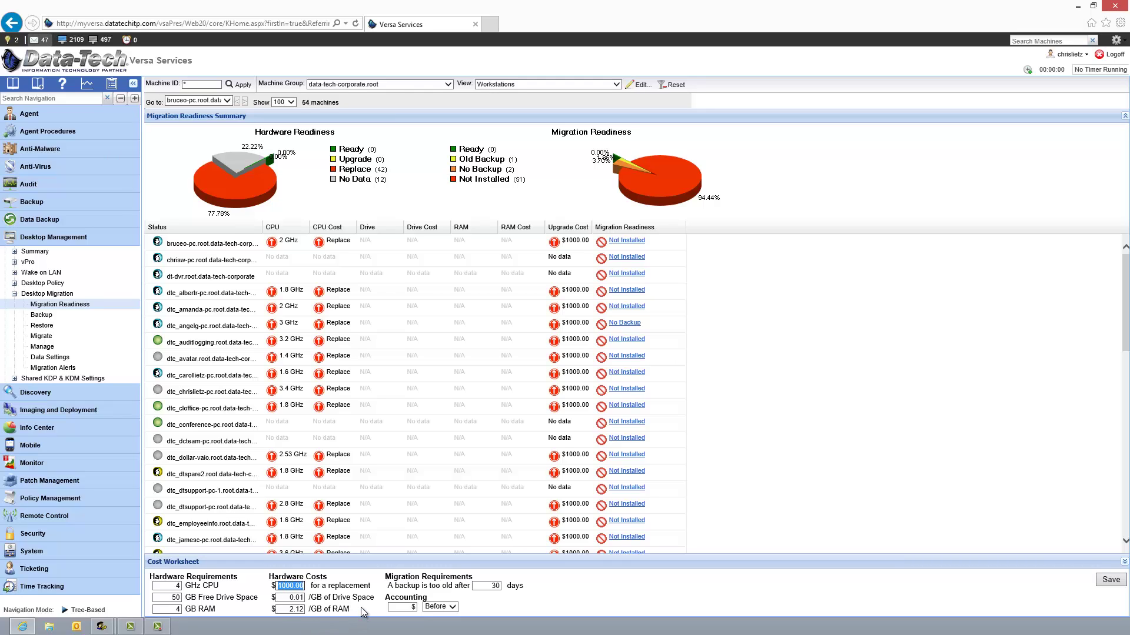
pyautogui.write('60')
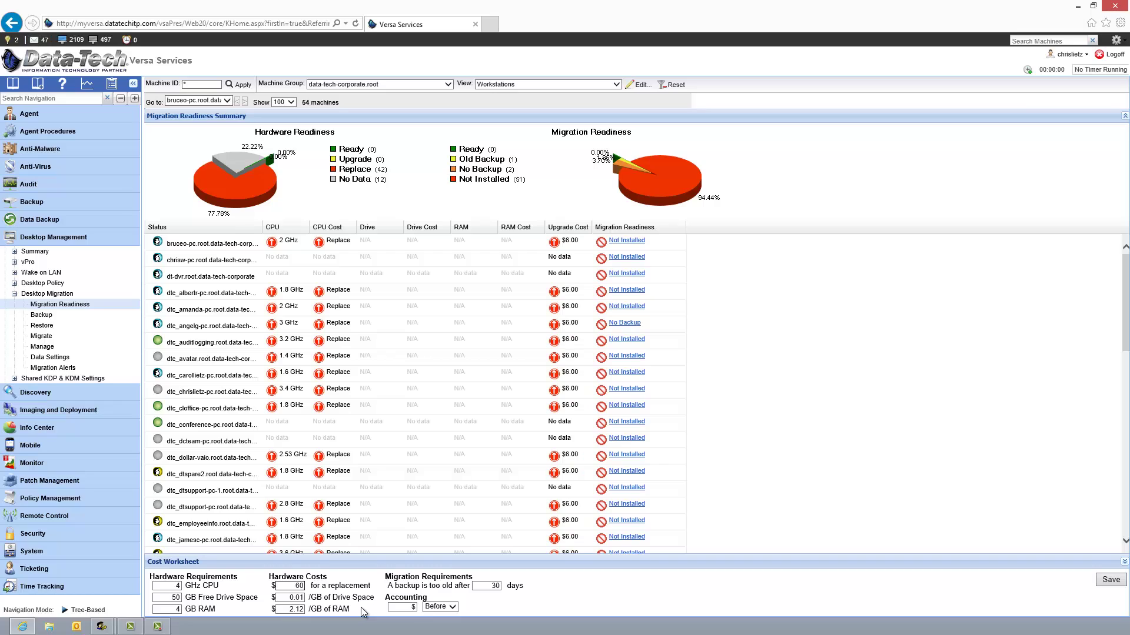
pyautogui.write('0')
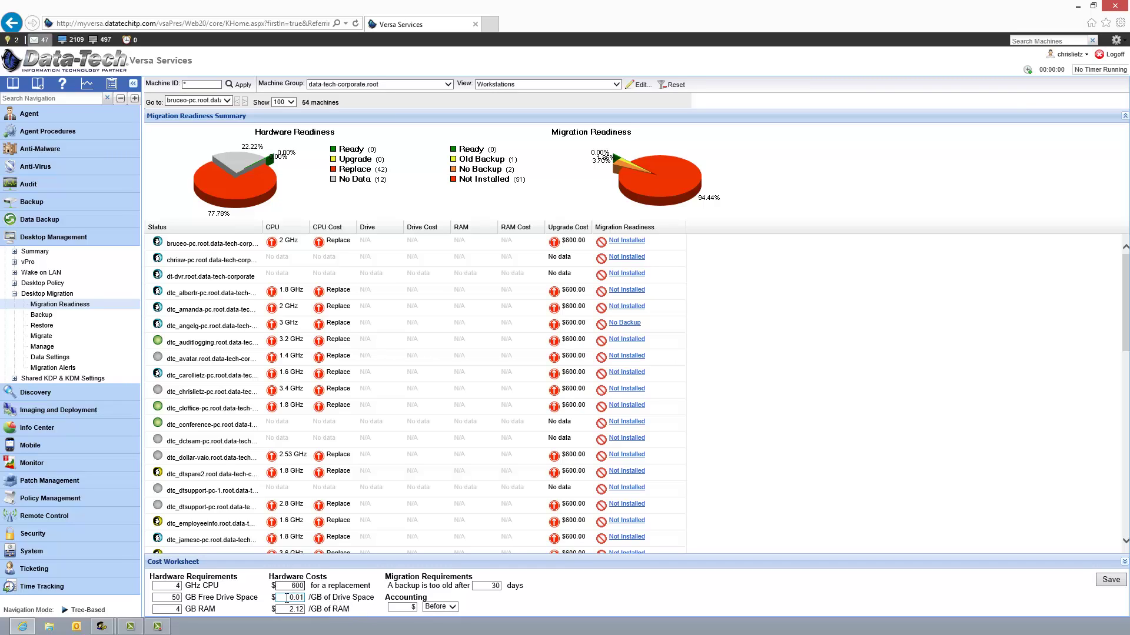
pyautogui.moveTo(282, 597); pyautogui.dragTo(347, 595)
pyautogui.write('79')
pyautogui.moveTo(289, 608); pyautogui.dragTo(307, 609)
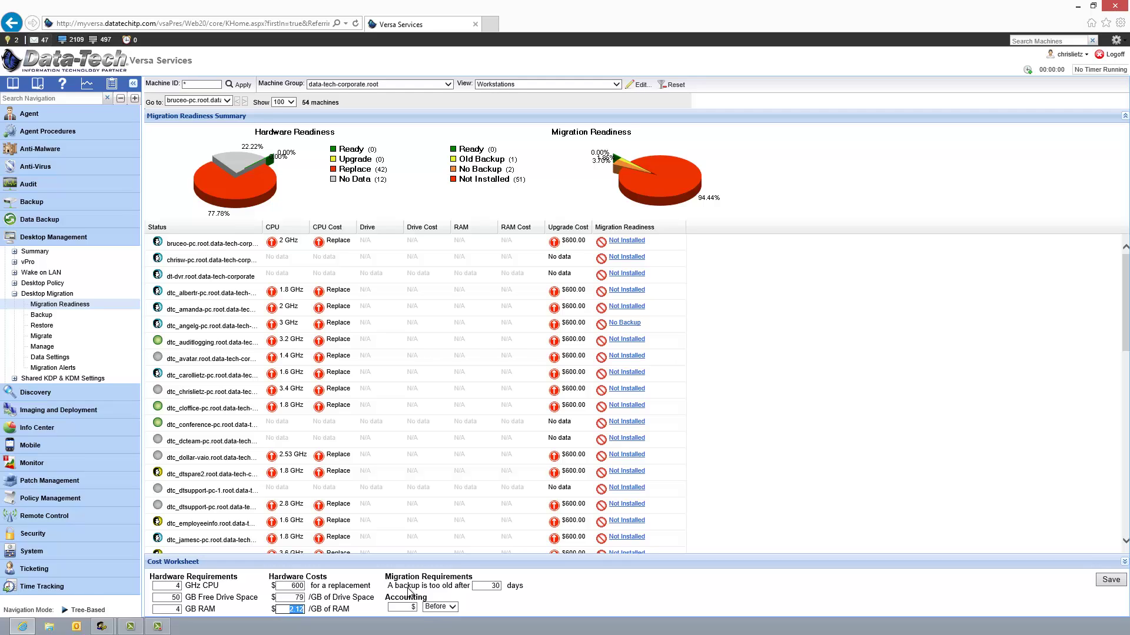
pyautogui.write('99')
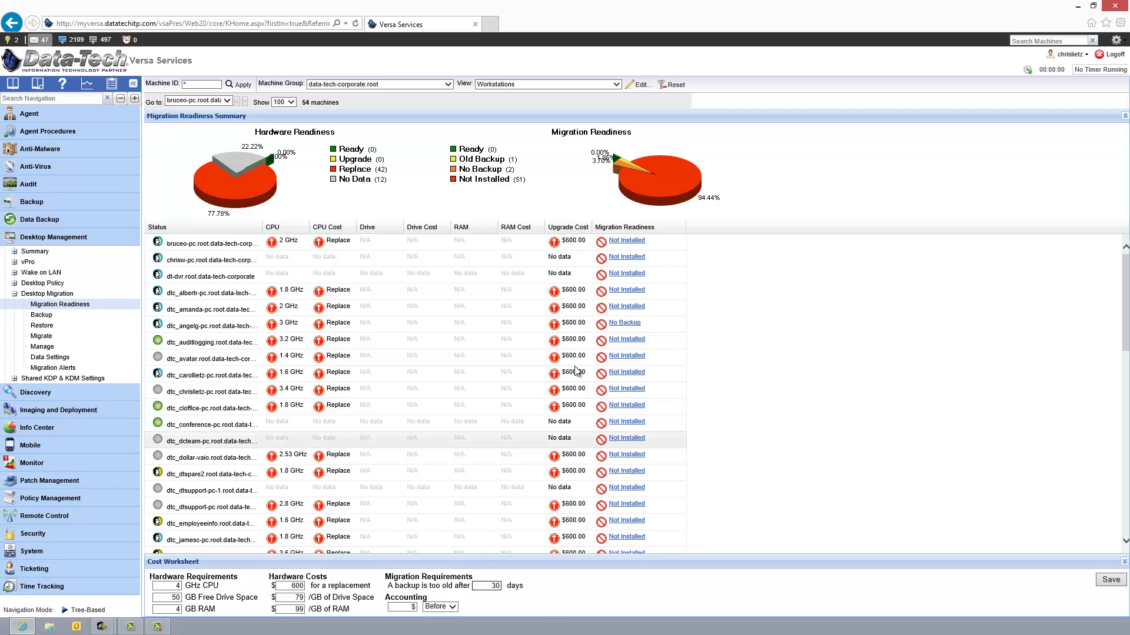
# Save the migration readiness report with the title "Workstation Status Report 7-3-13 cl" and open the generated PDF.
pyautogui.click(402, 607)
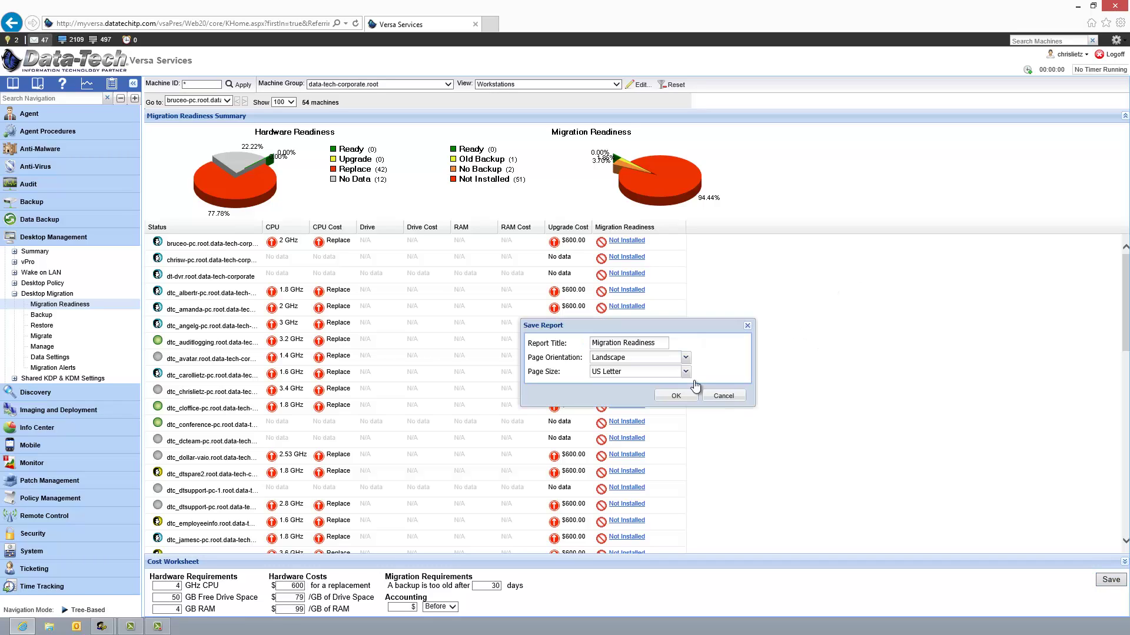
pyautogui.tripleClick(630, 341)
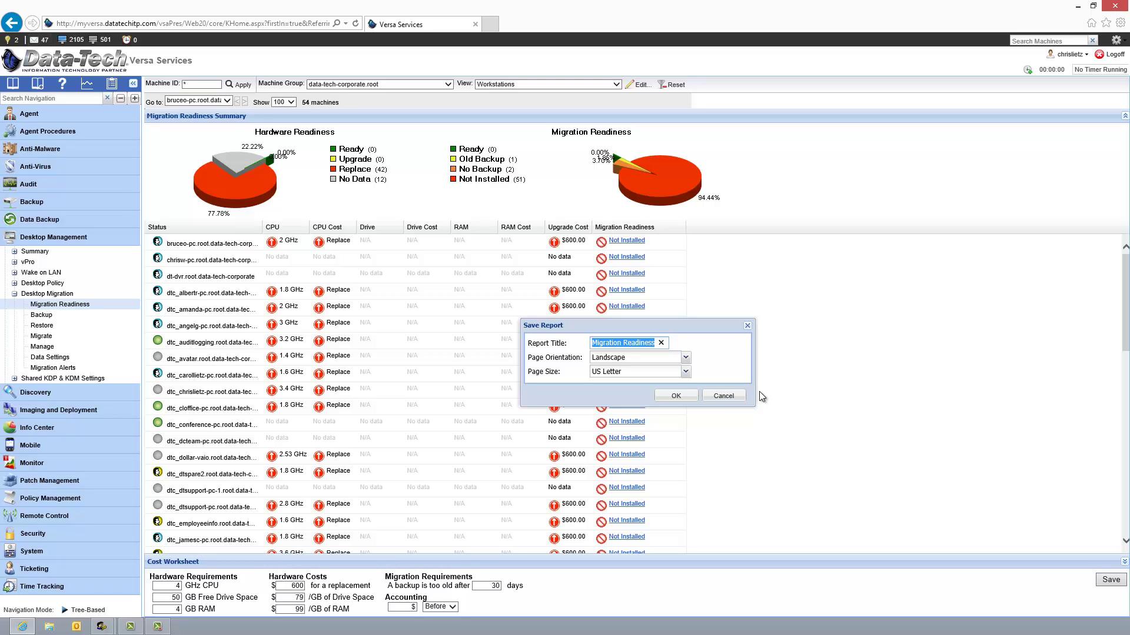
pyautogui.write('Wor')
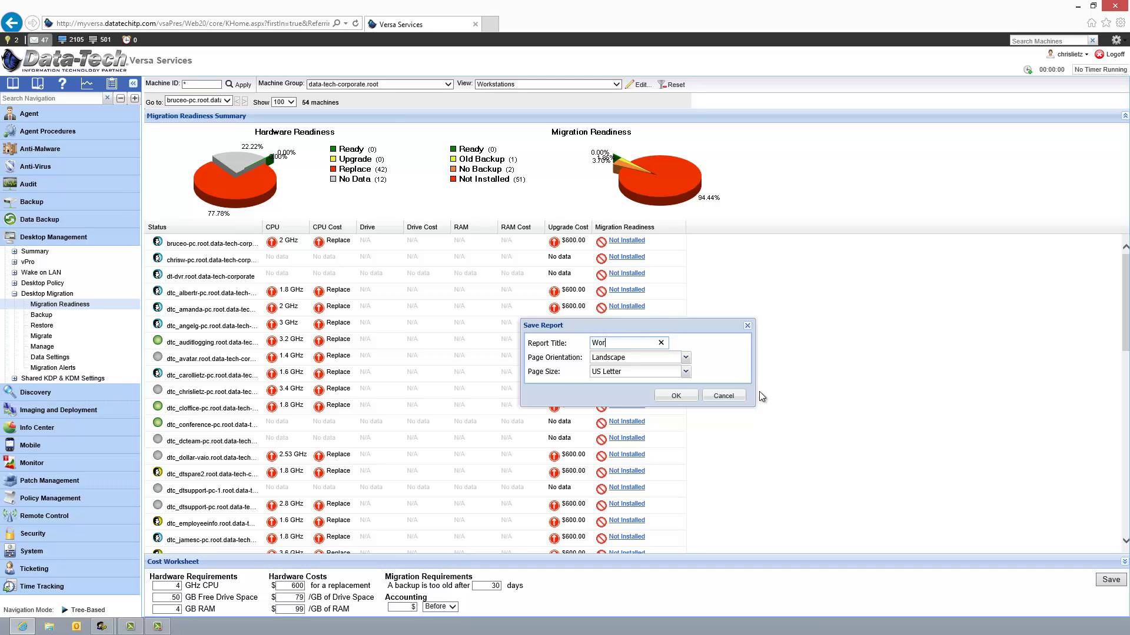
pyautogui.write('kstation')
pyautogui.write(' Statu')
pyautogui.write('s ')
pyautogui.write('Report')
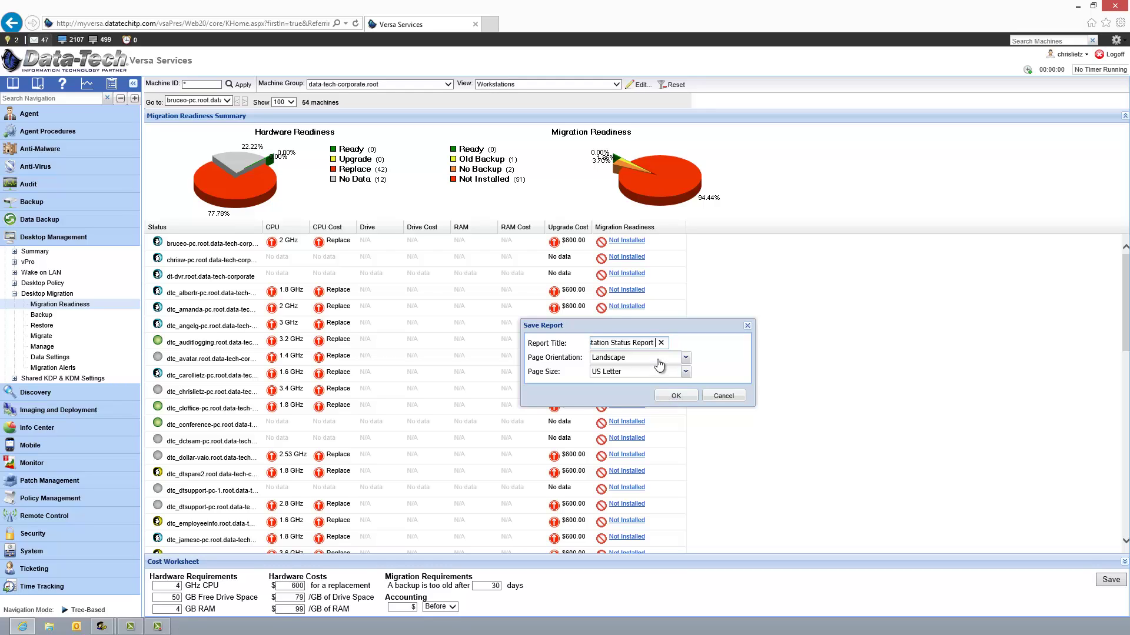
pyautogui.write('7-3-13 cl')
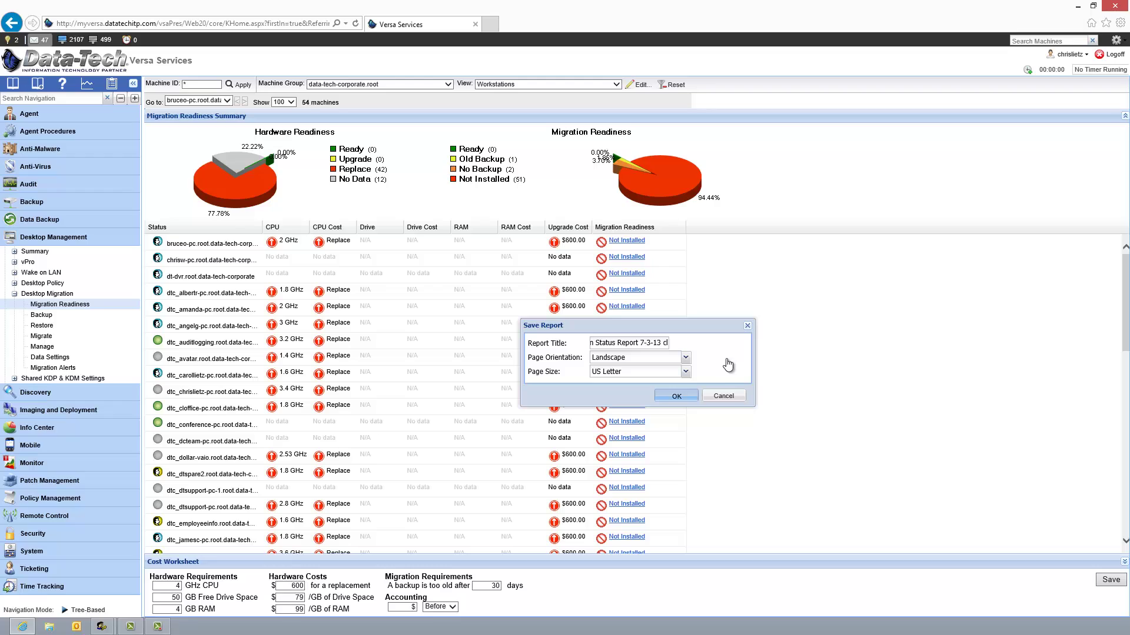
pyautogui.press('Return')
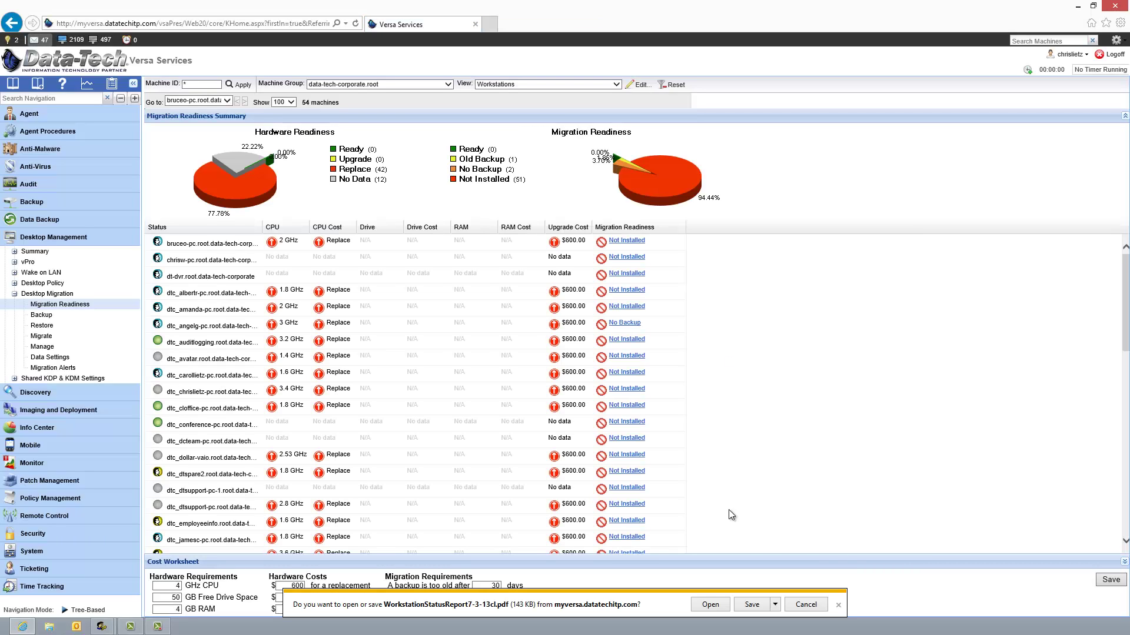
pyautogui.click(728, 600)
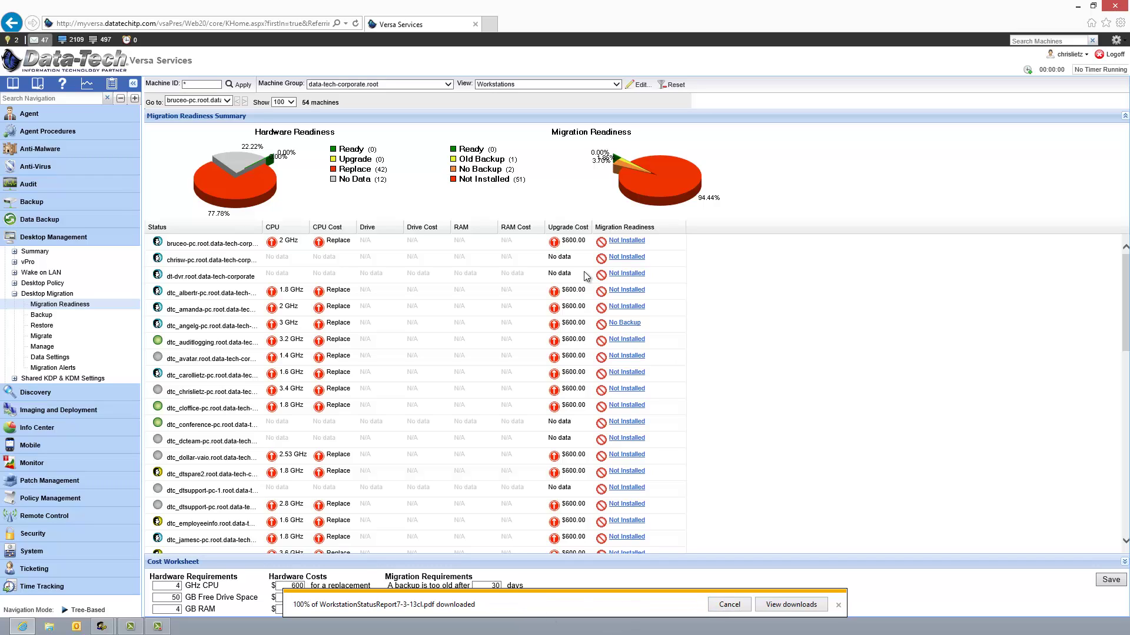